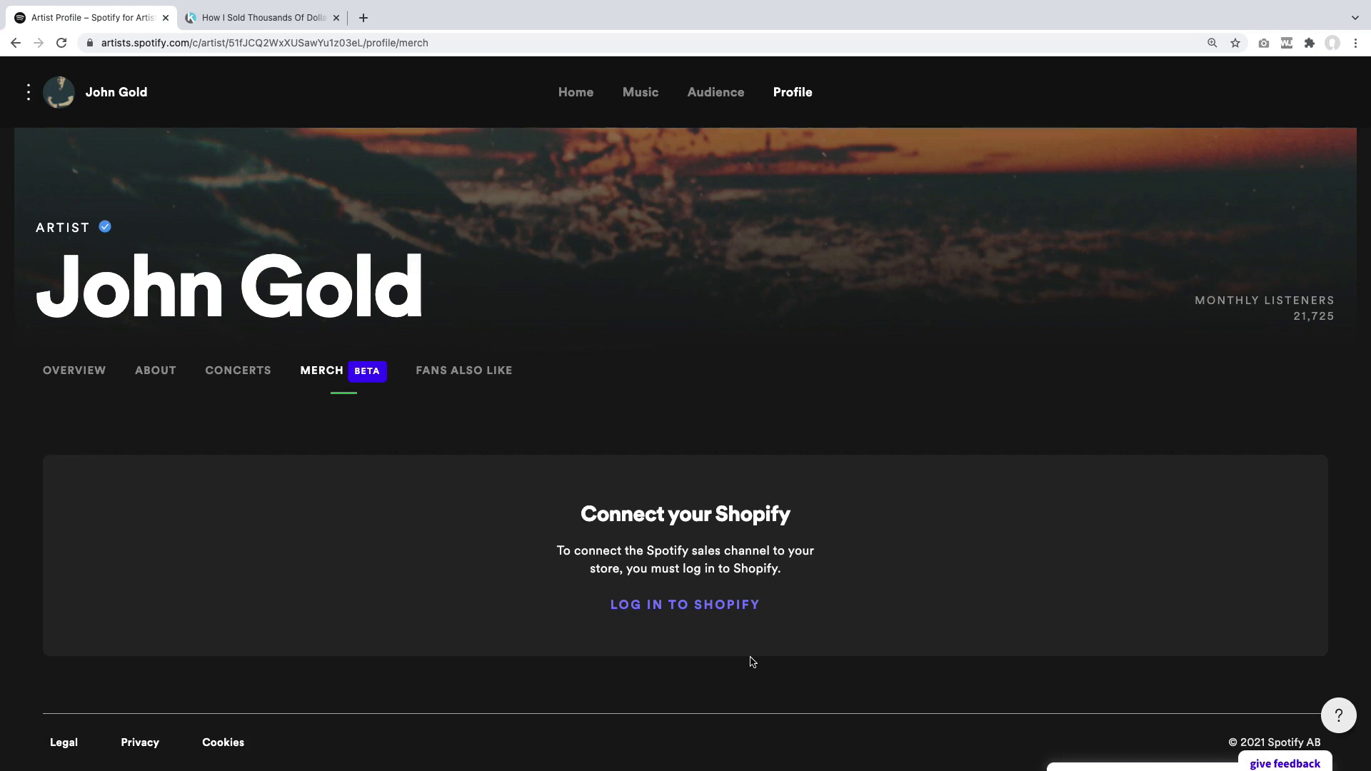
Log in to Shopify from the merch section and link the shop named djjohngold
left_click(669, 608)
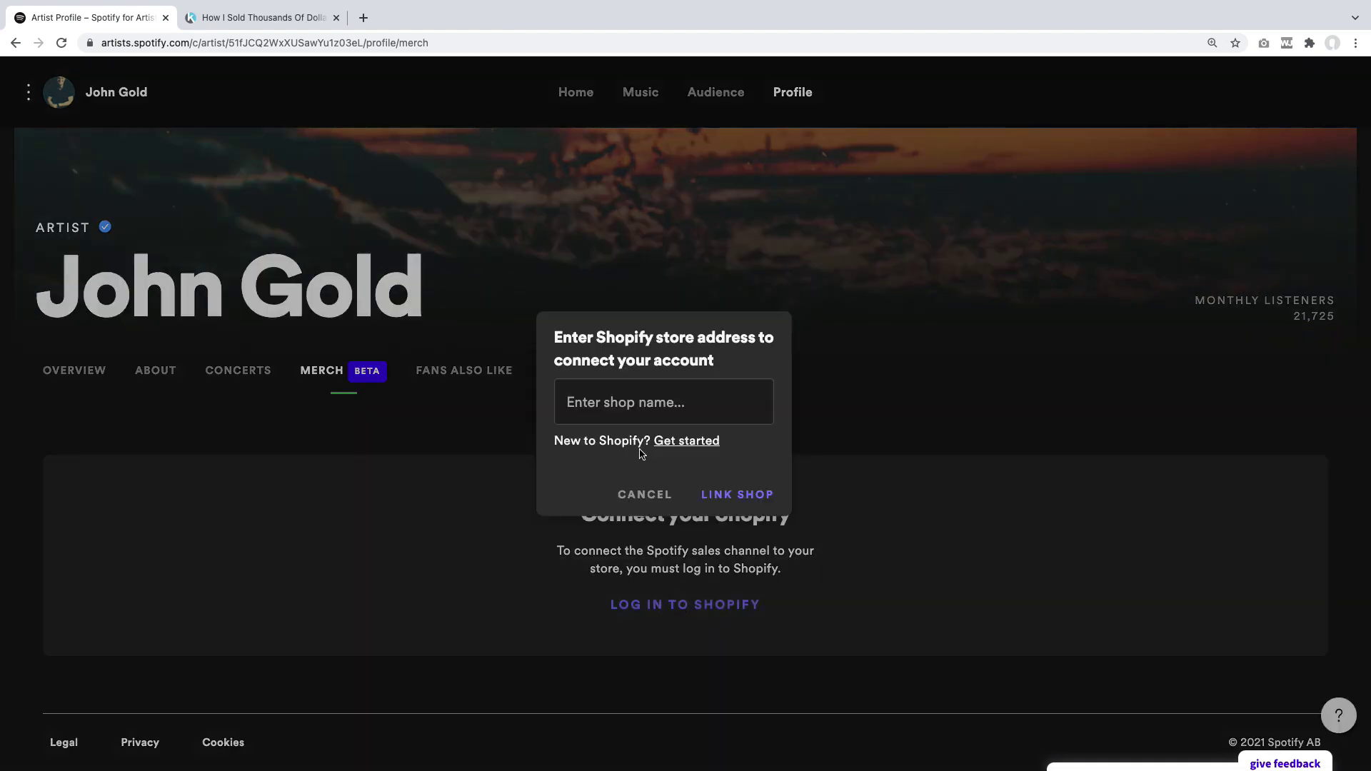
left_click(707, 404)
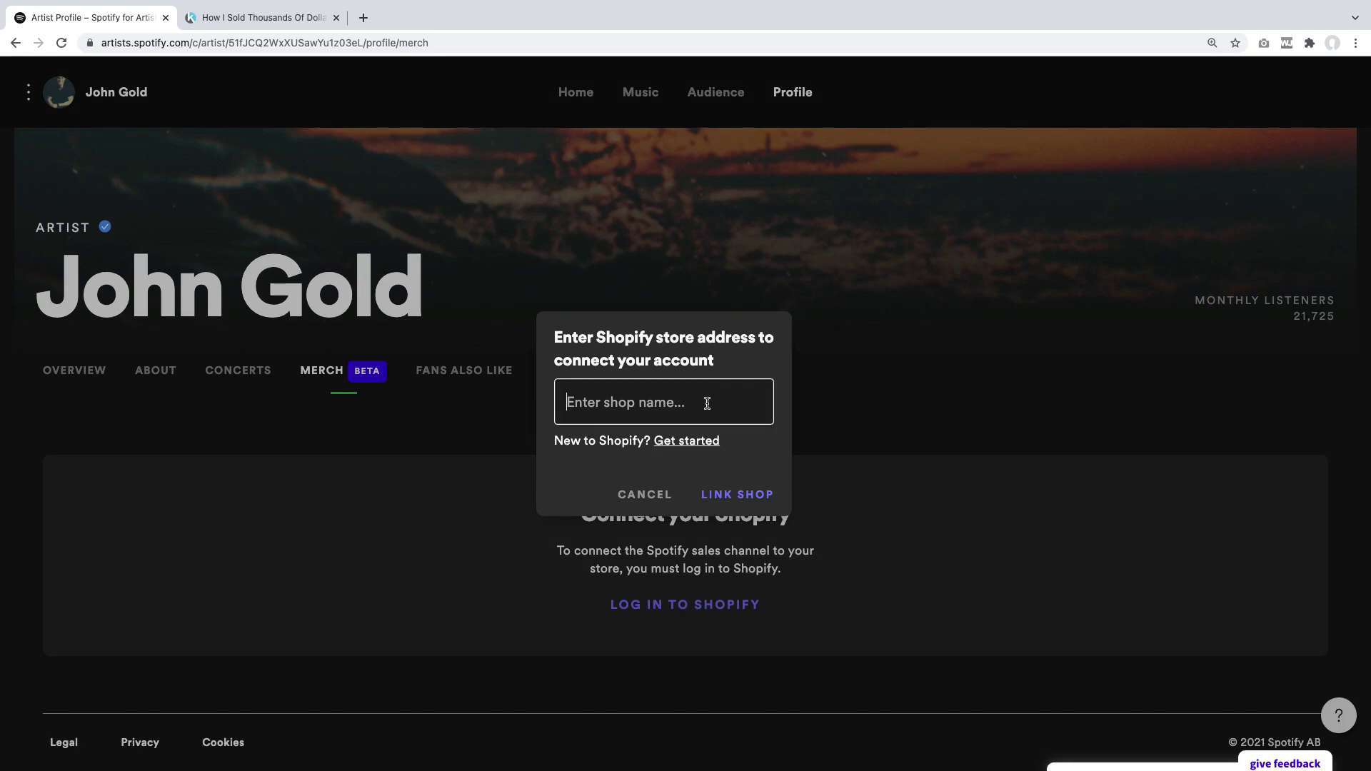
type("djjohngold")
left_click(738, 496)
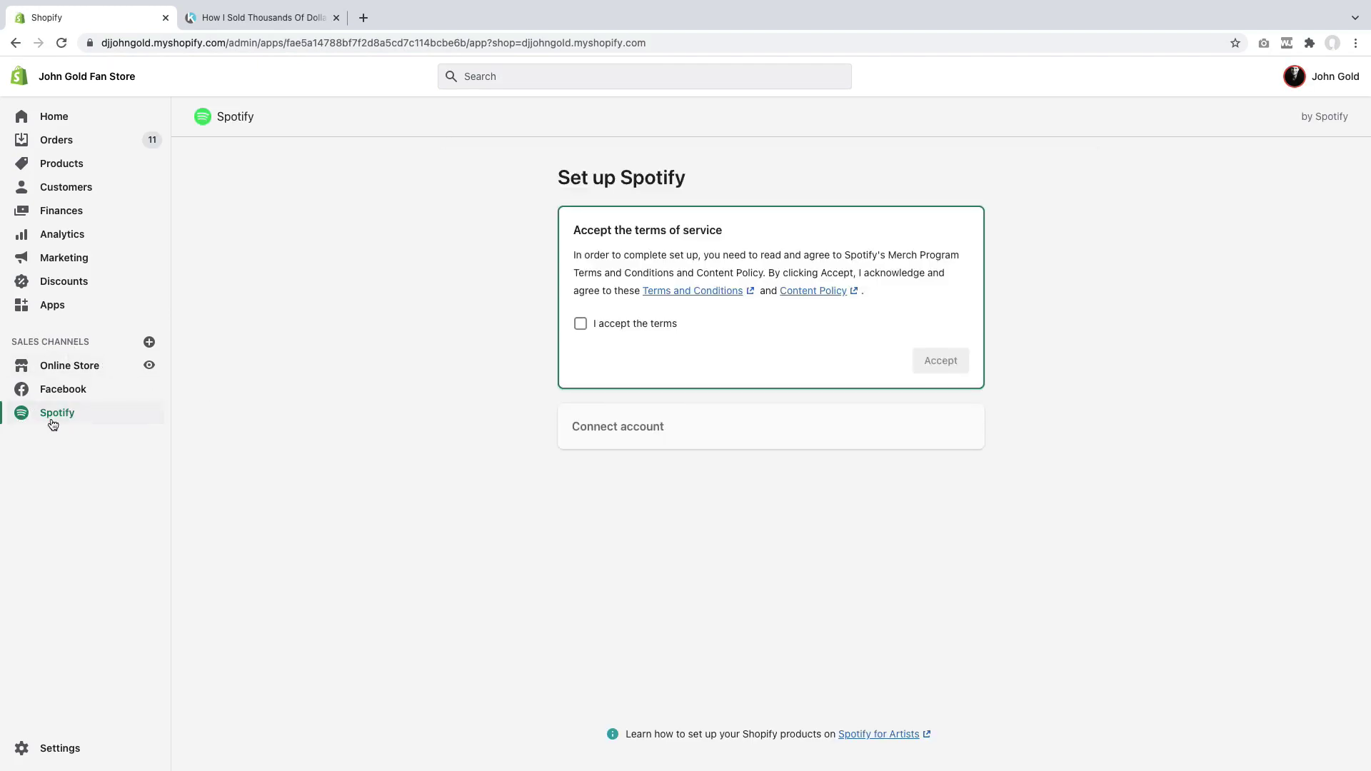
Accept Spotify's merch terms of service and connect the Shopify store to the John Gold artist team
left_click(580, 324)
left_click(935, 365)
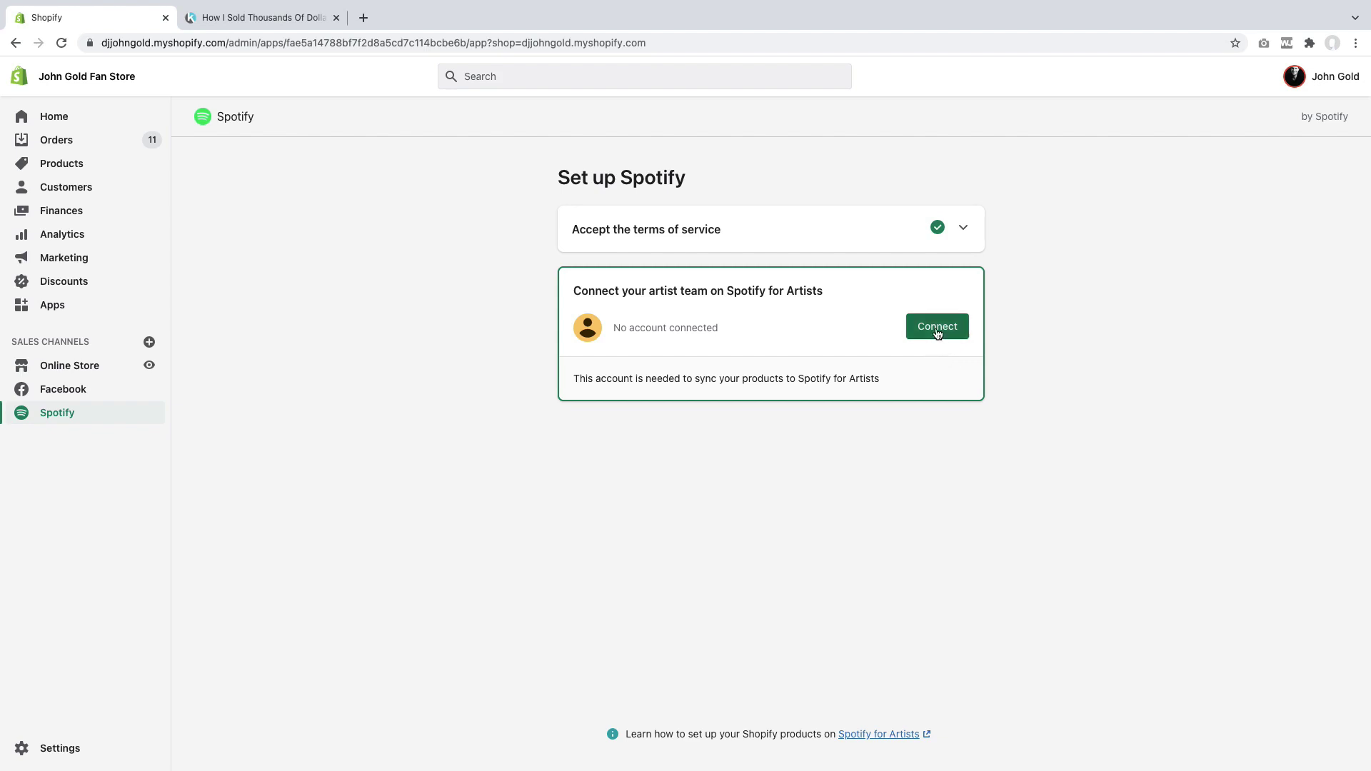
left_click(936, 327)
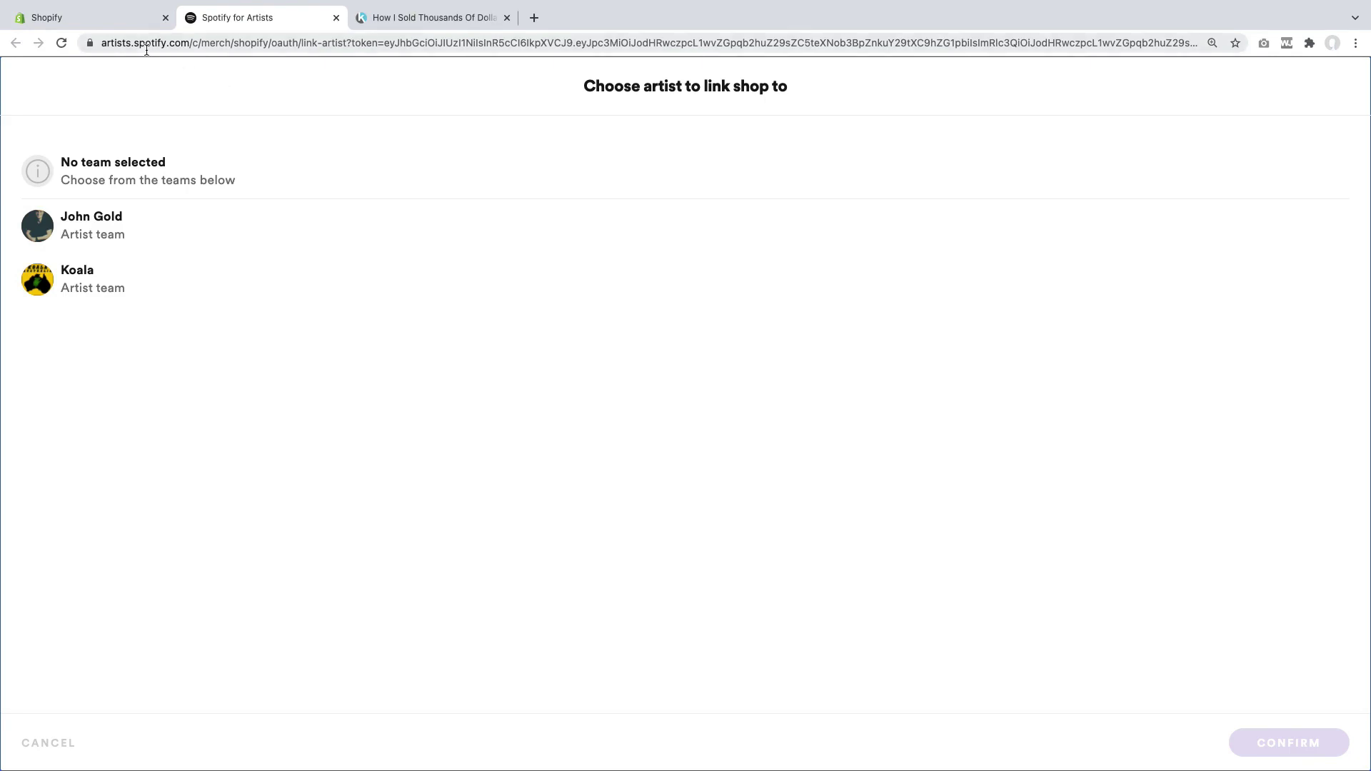
left_click(71, 223)
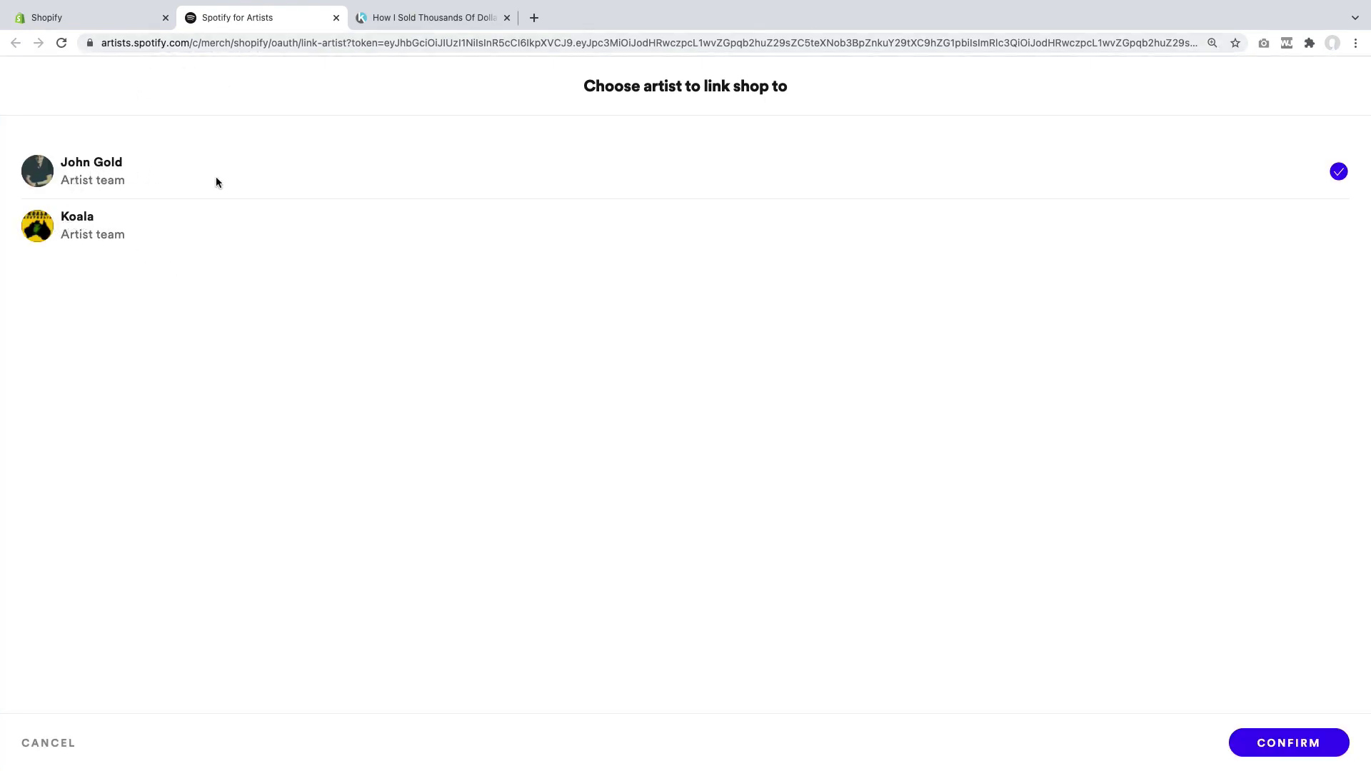
left_click(1308, 746)
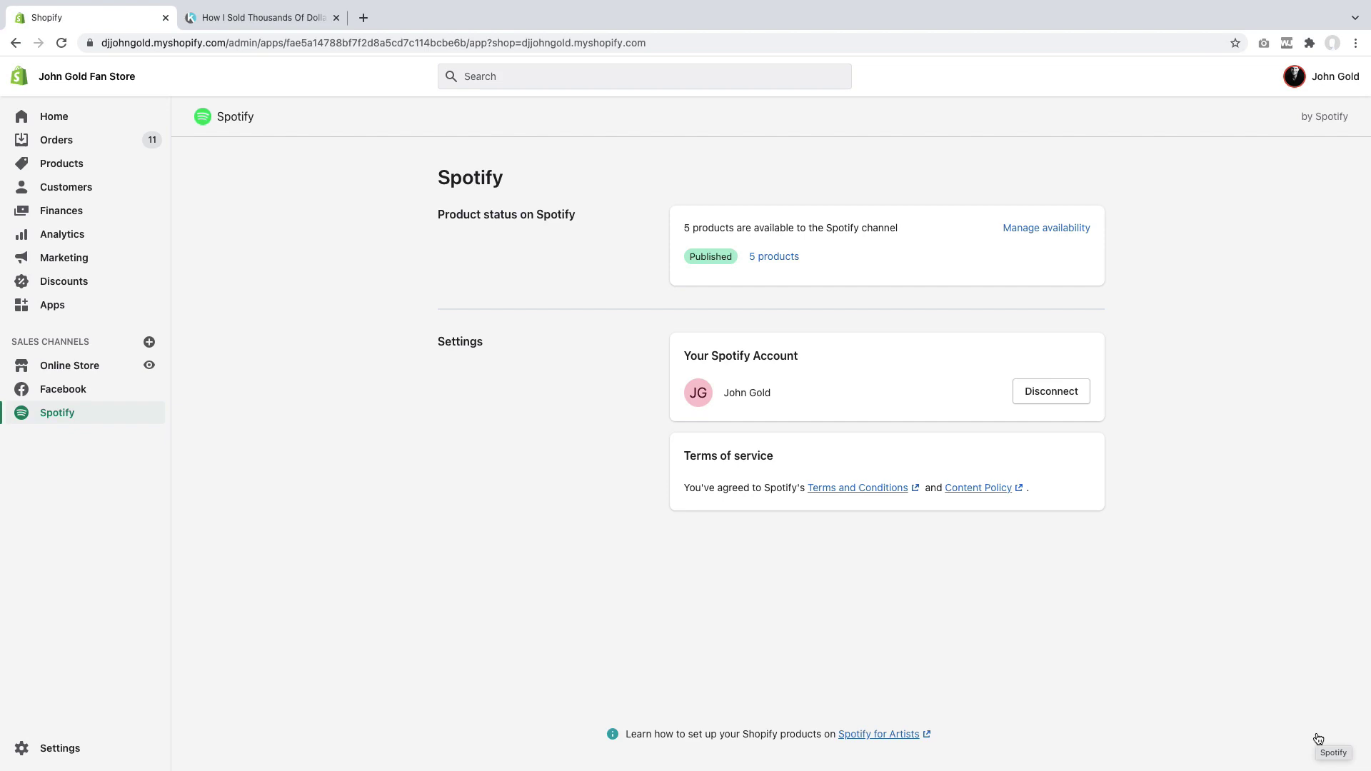
Go back to Spotify for Artists and open the merch section of the artist profile
left_click(297, 43)
type("artists")
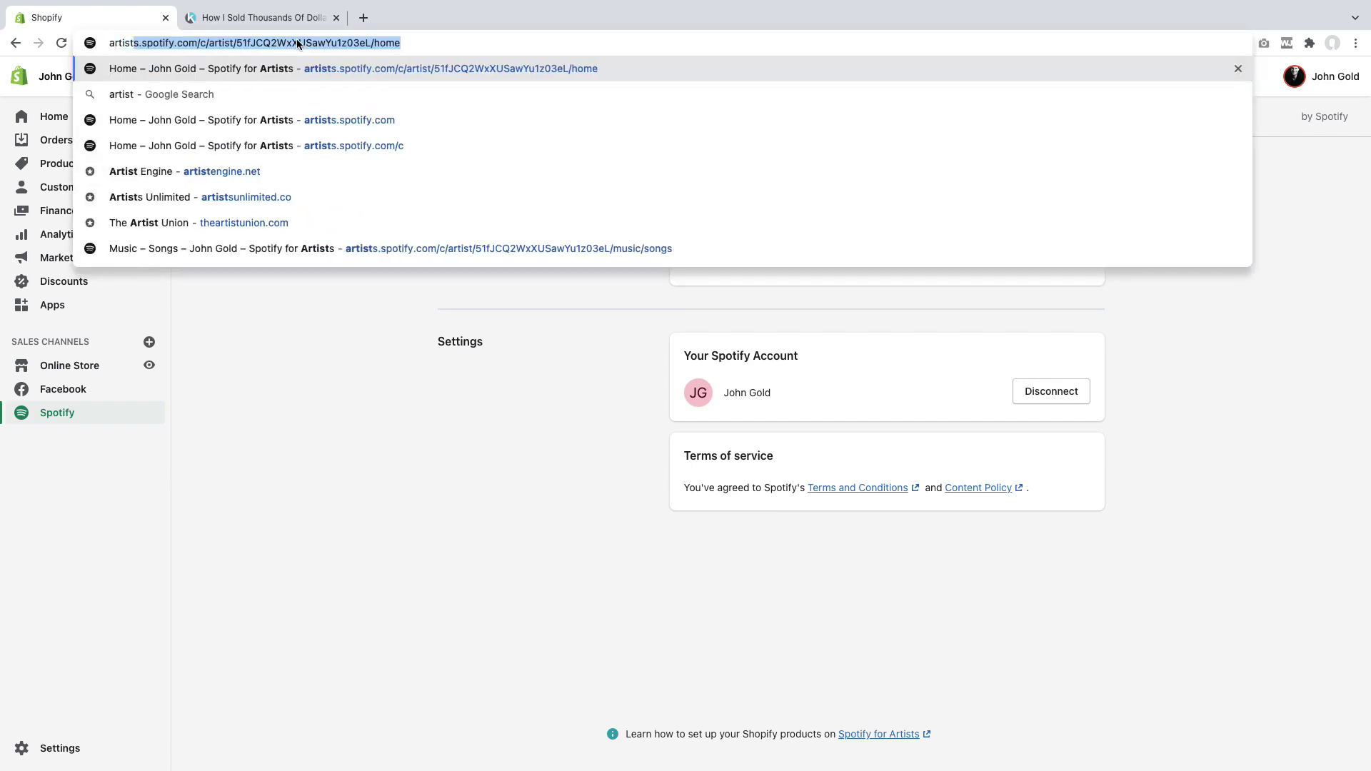
key("Return")
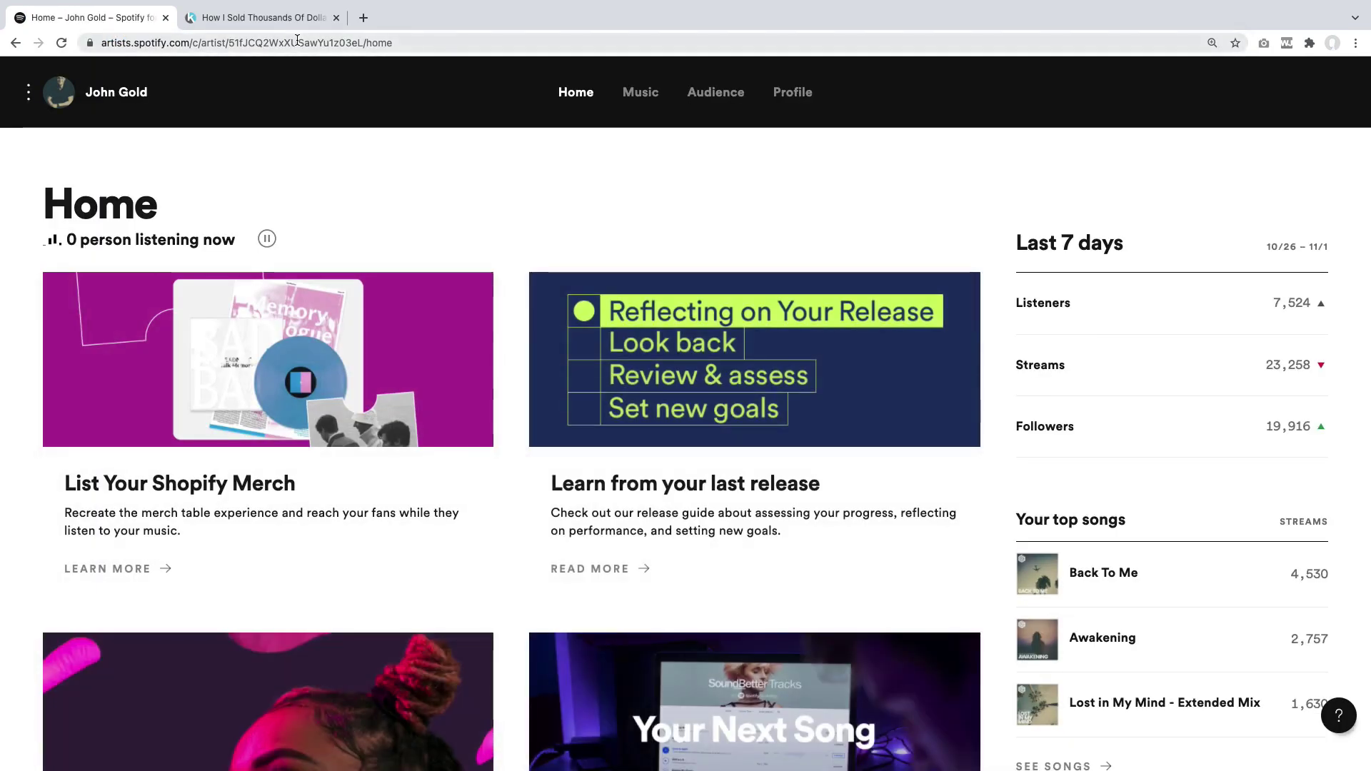
left_click(812, 100)
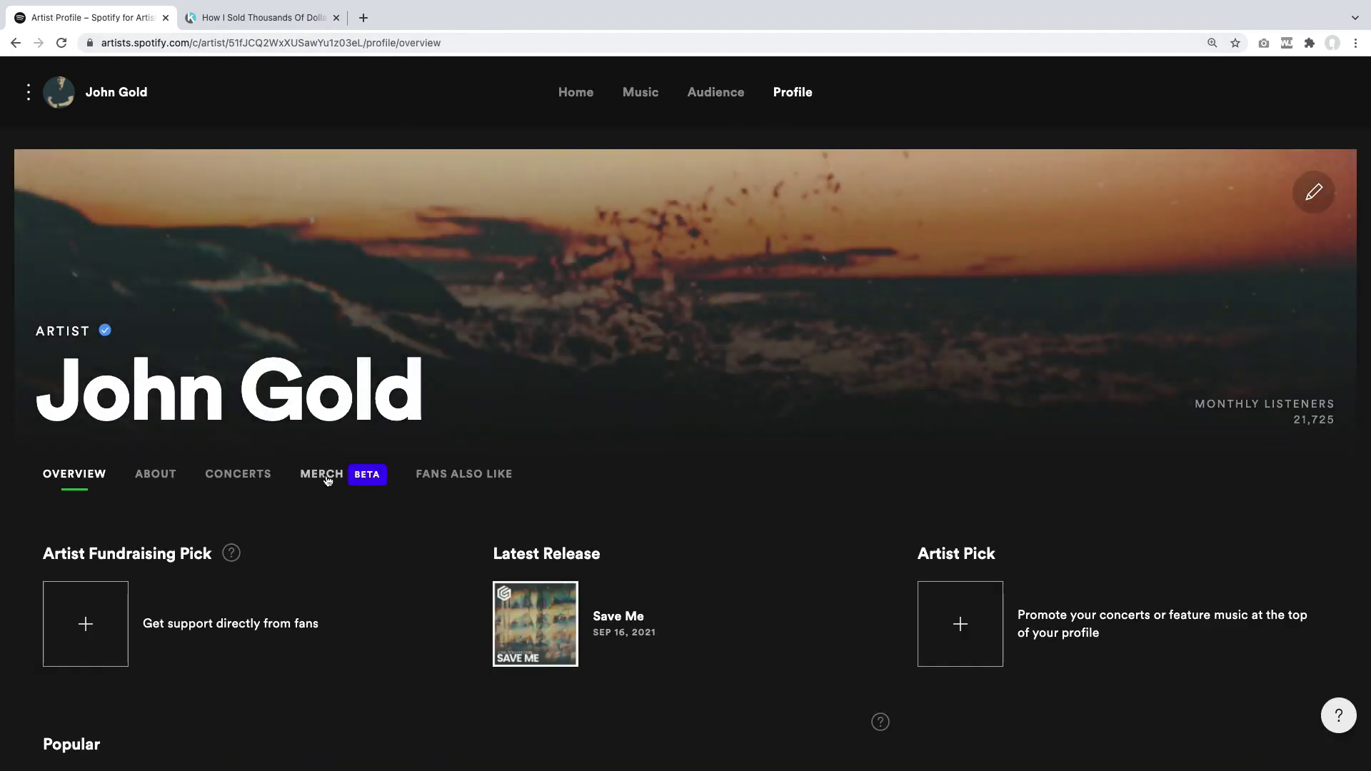
left_click(323, 477)
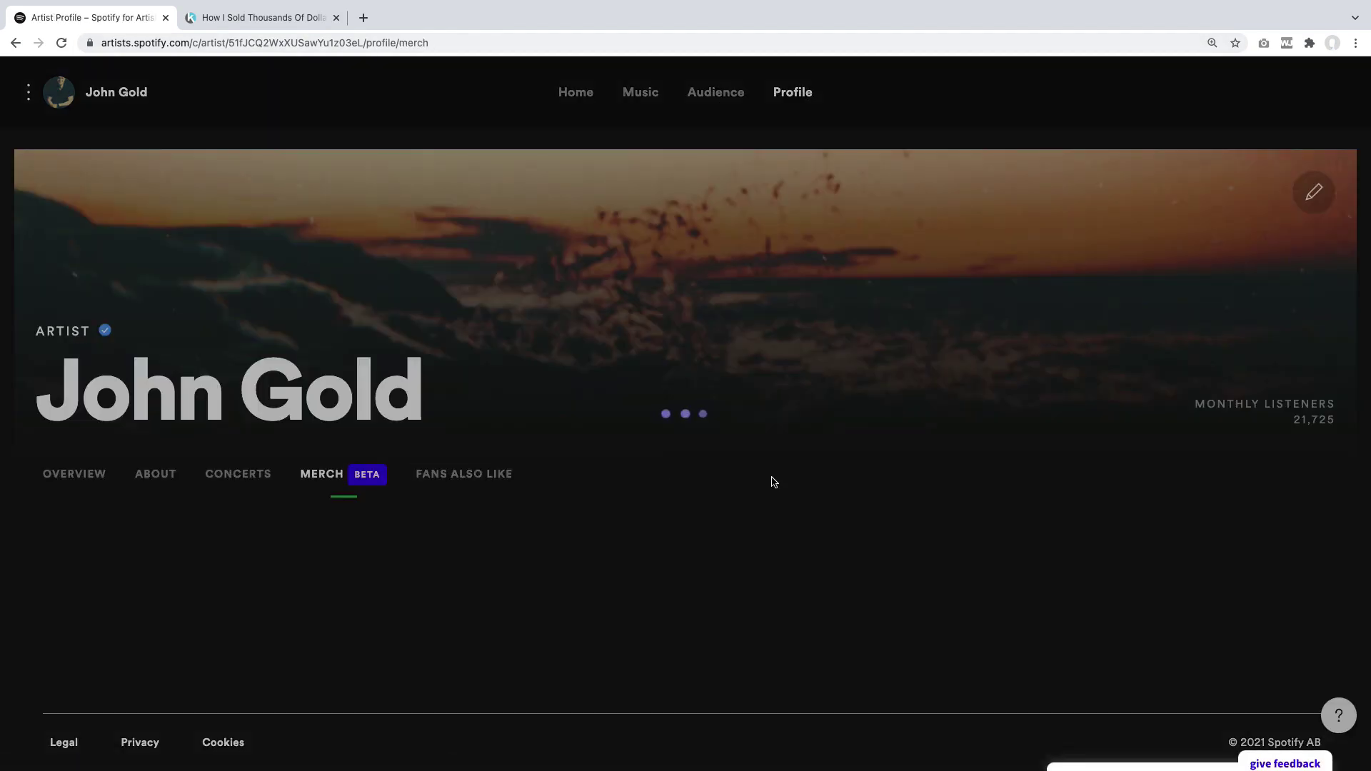
Add the FREE Download Bundle and the FREE CD Album to the Spotify shop
scroll(773, 481, "down", 4)
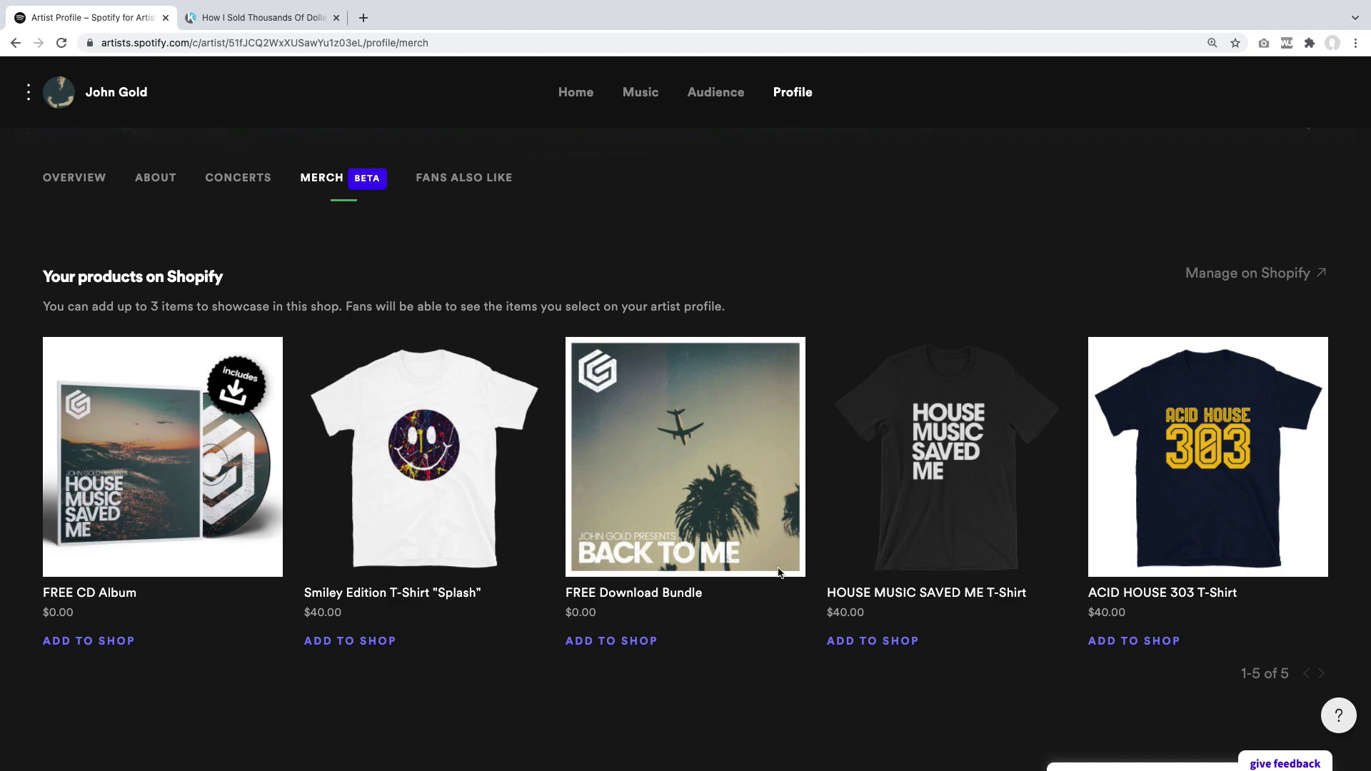
left_click(621, 642)
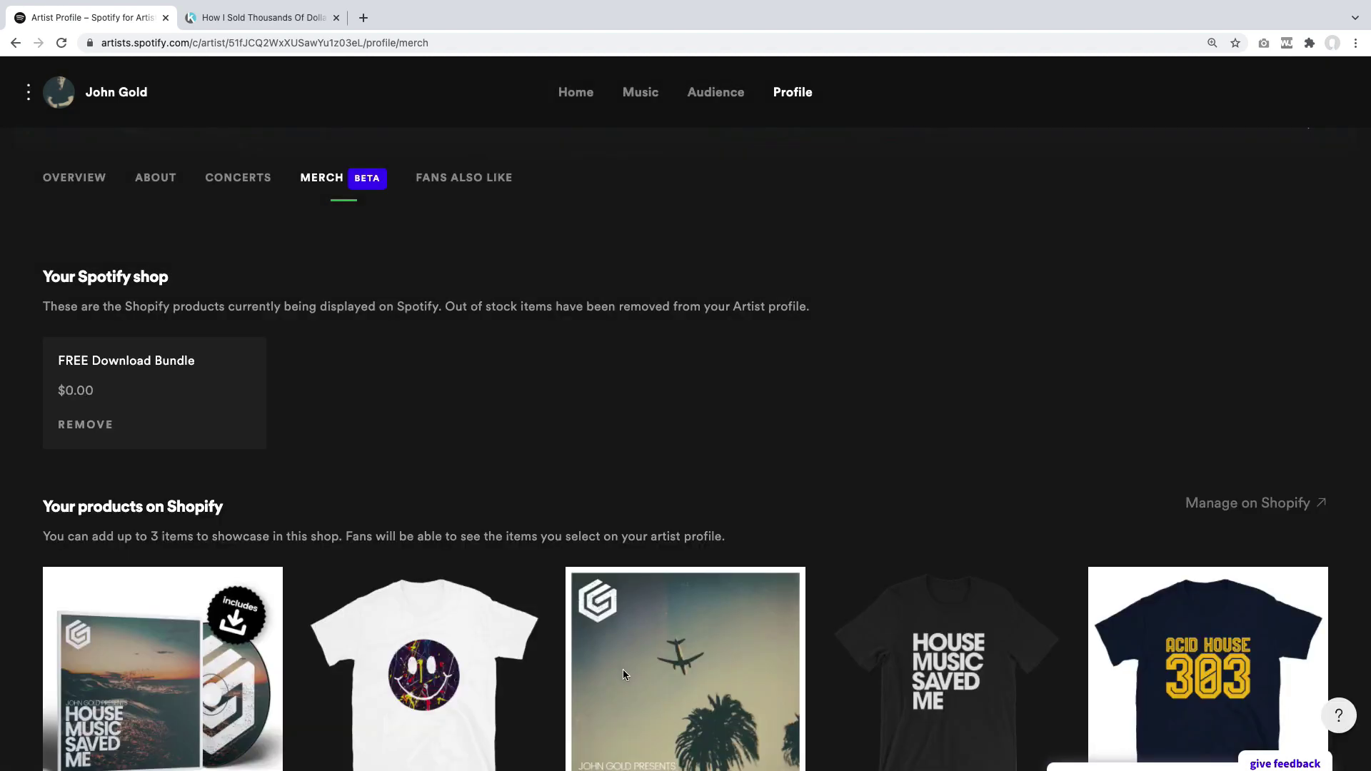
scroll(623, 669, "down", 3)
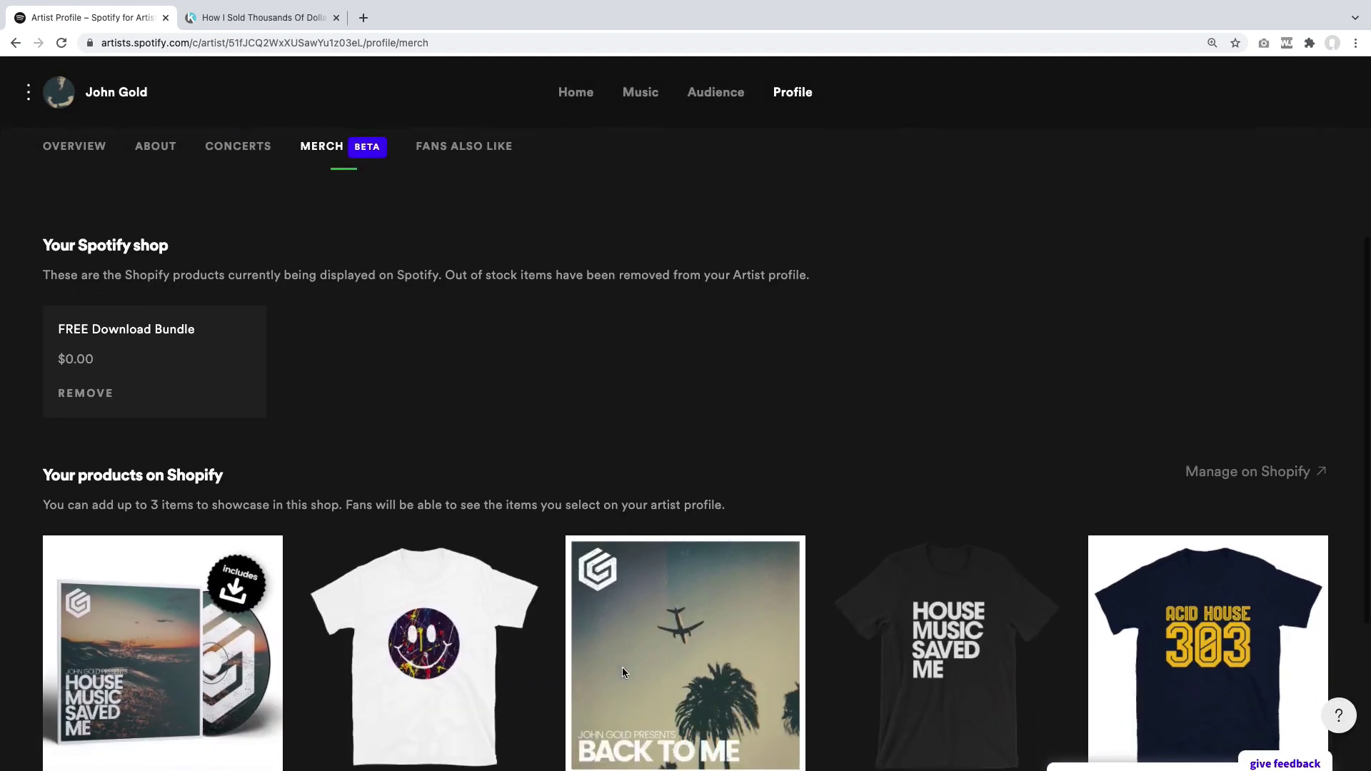
scroll(678, 697, "down", 2)
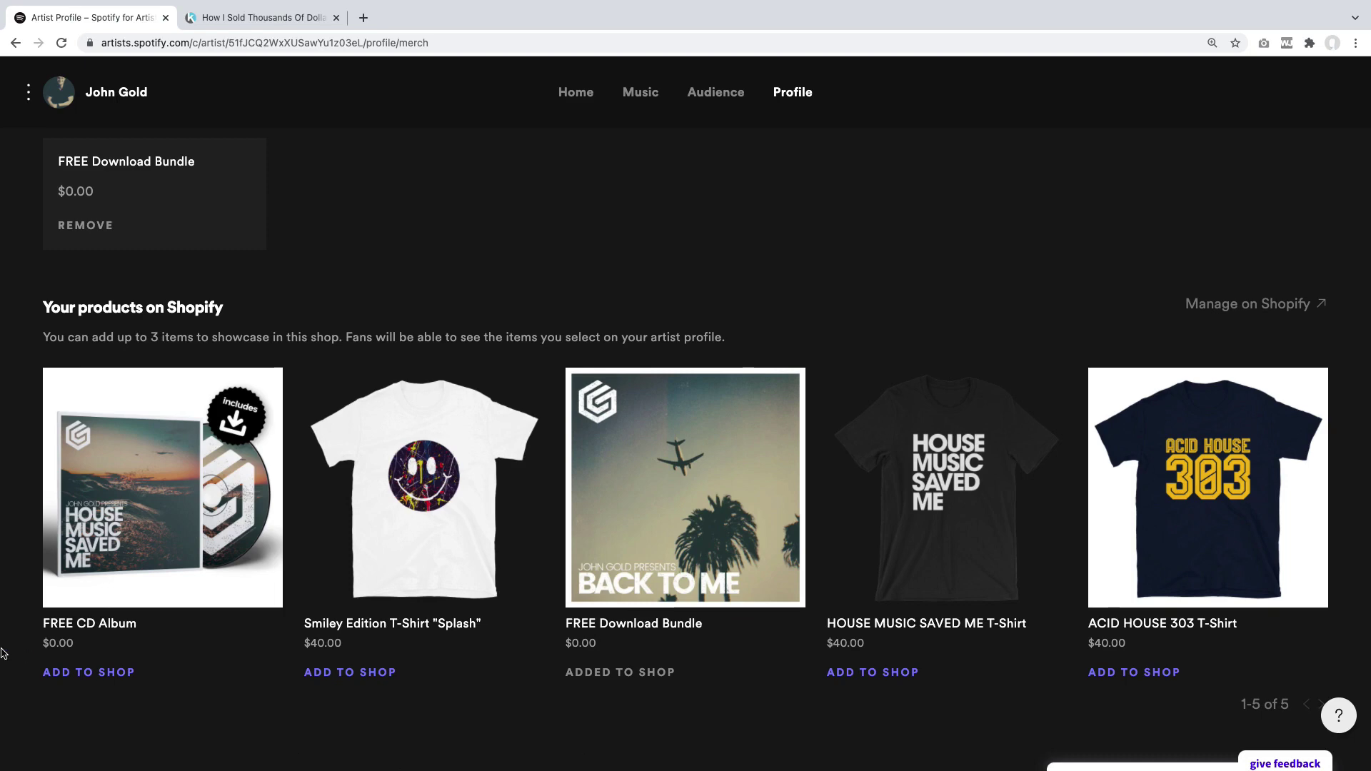
left_click(62, 674)
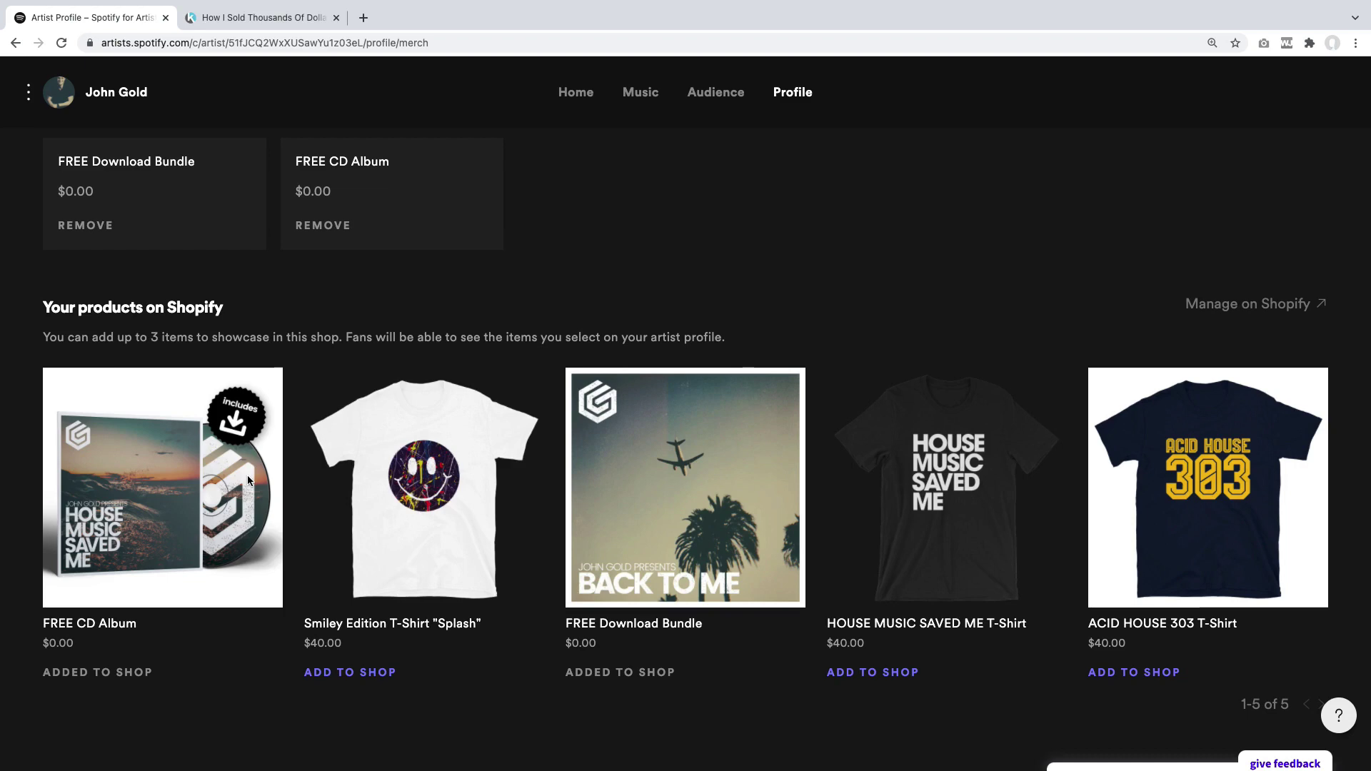
Open the Shopify store admin separately and examine the analytics dashboard for the top products by units sold
left_click(364, 21)
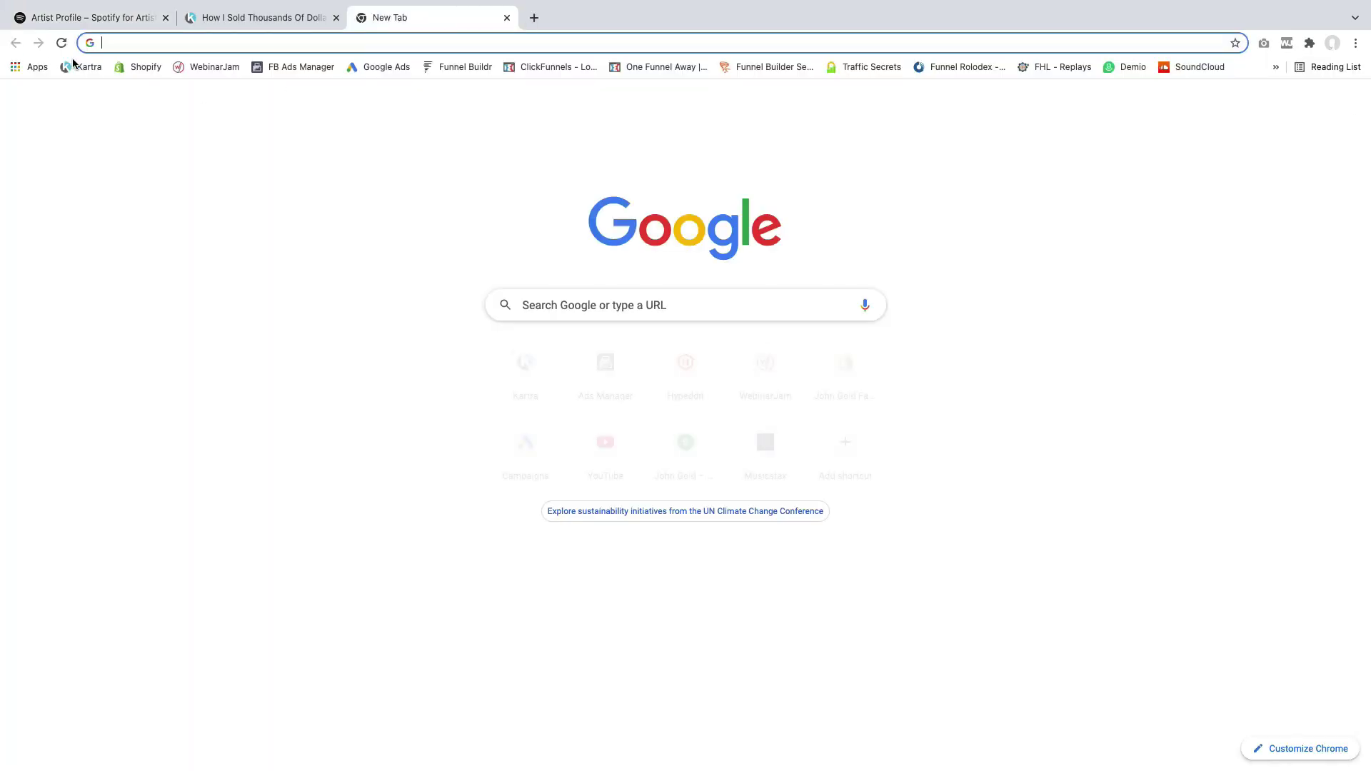
left_click(141, 67)
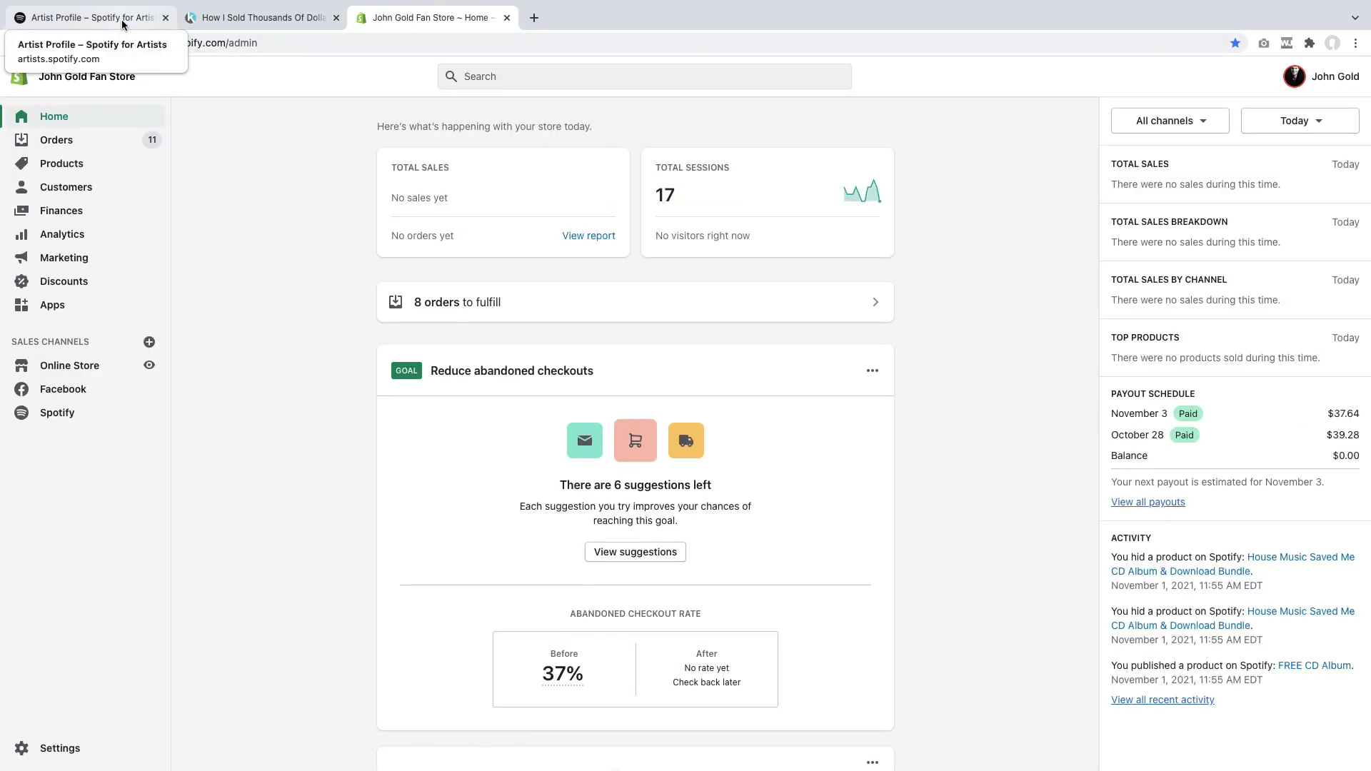
left_click(75, 236)
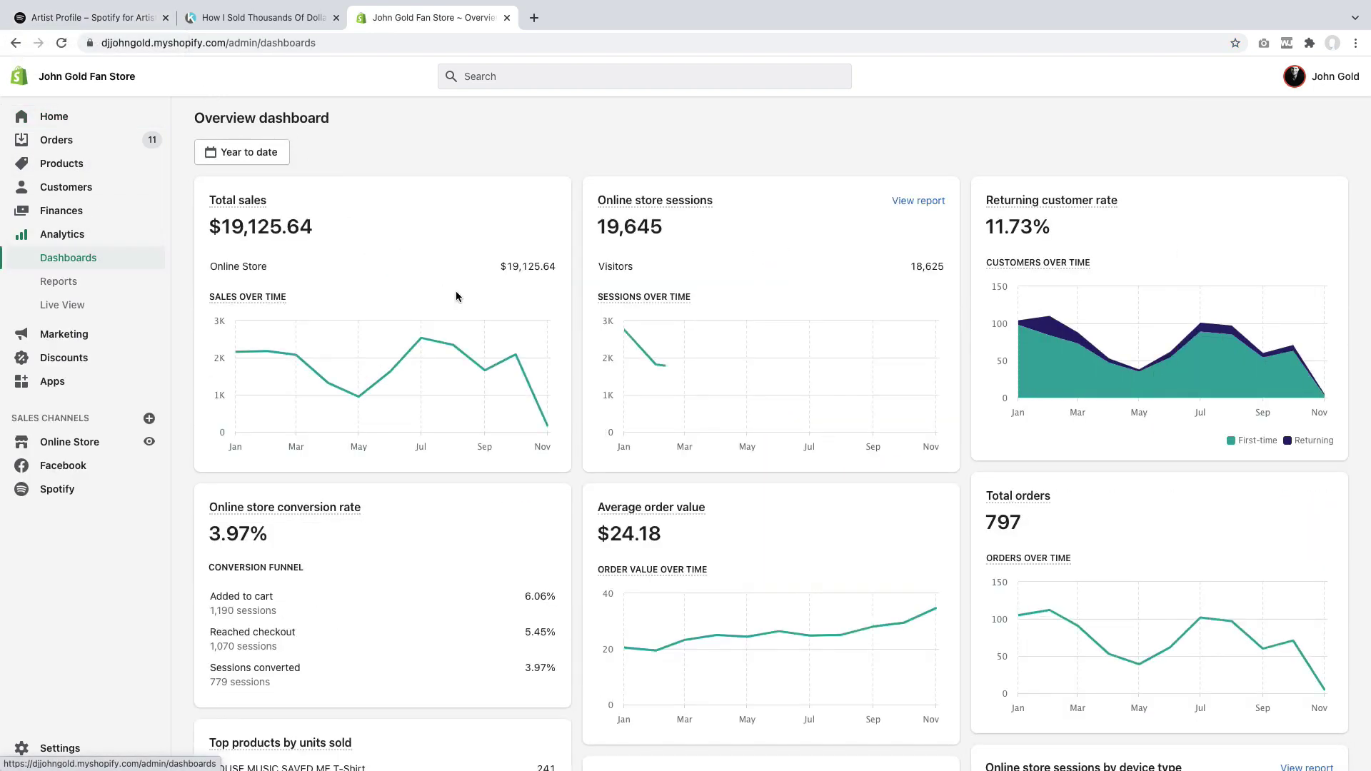
scroll(456, 297, "down", 5)
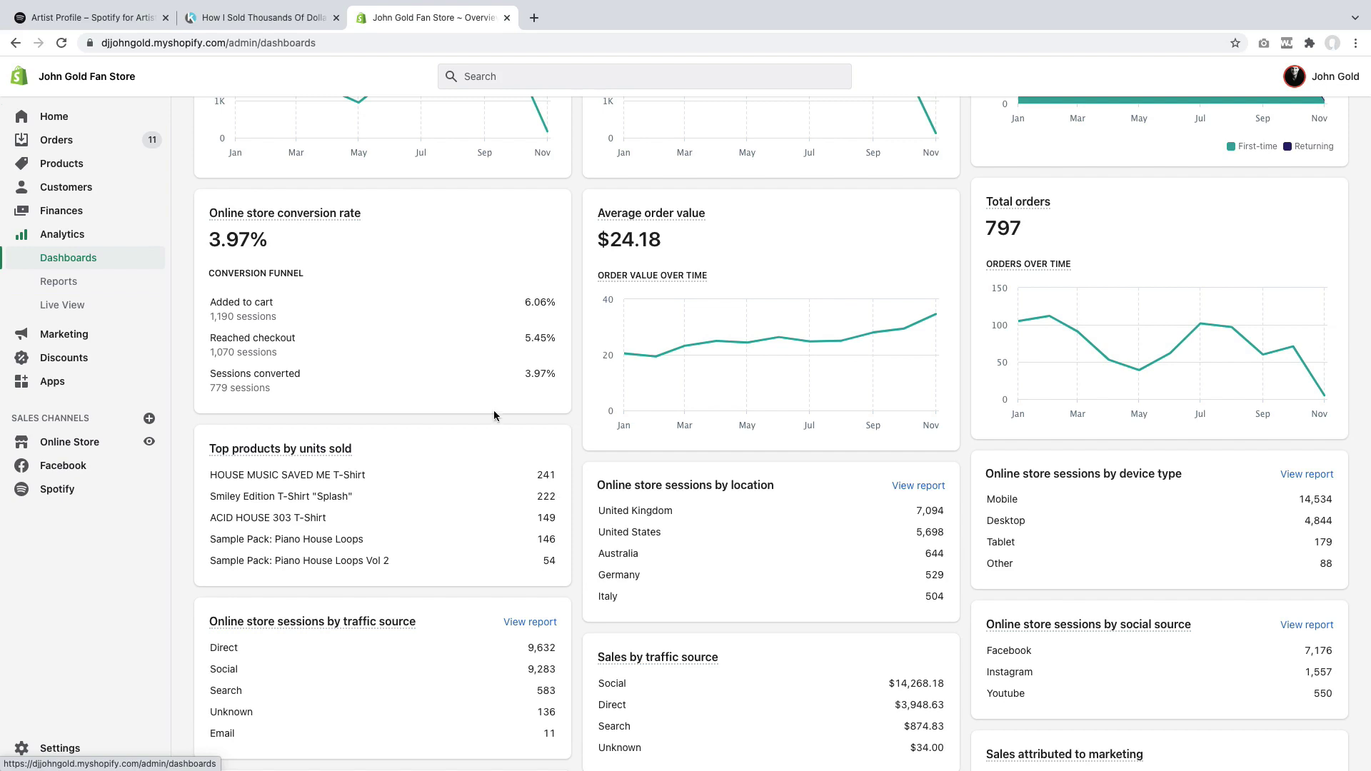
Return to the Spotify for Artists merch page and add the Smiley Edition T-Shirt "Splash" to the shop
left_click(92, 17)
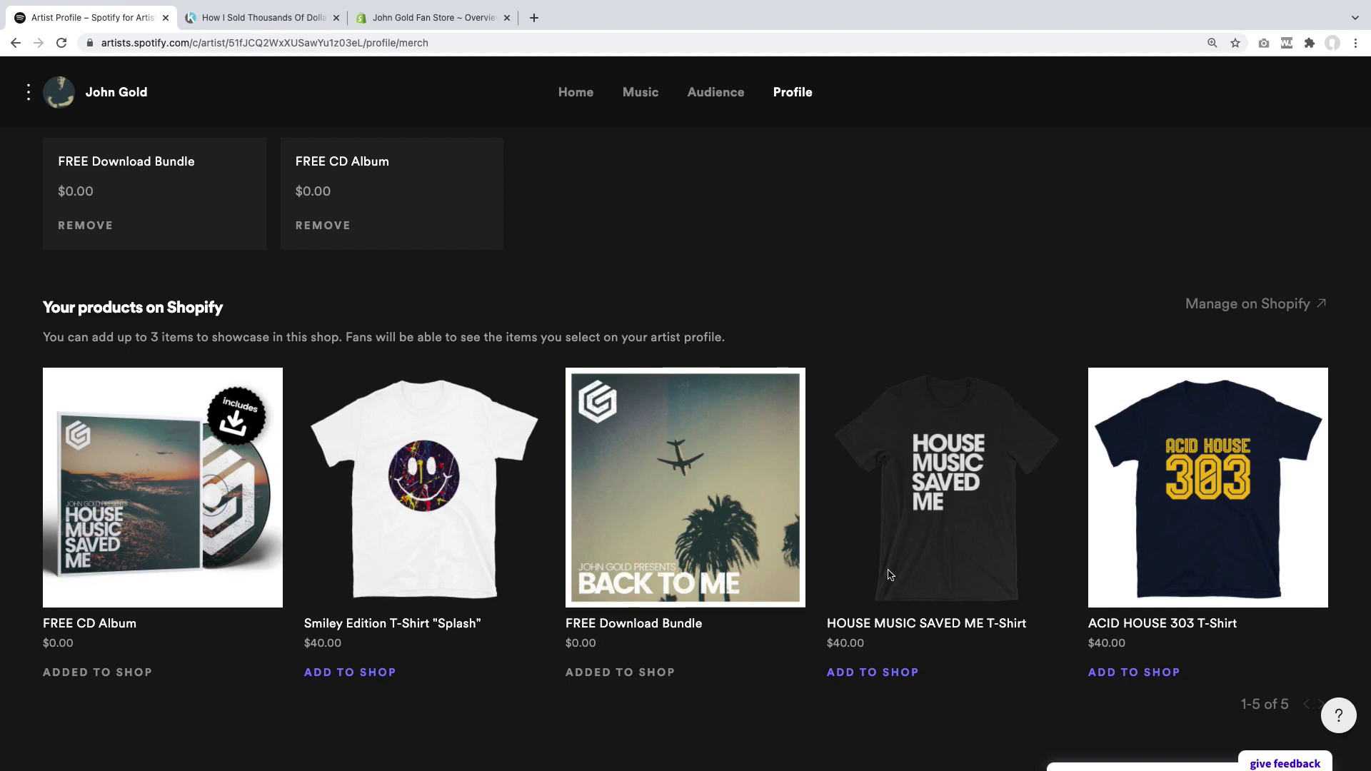
left_click(371, 673)
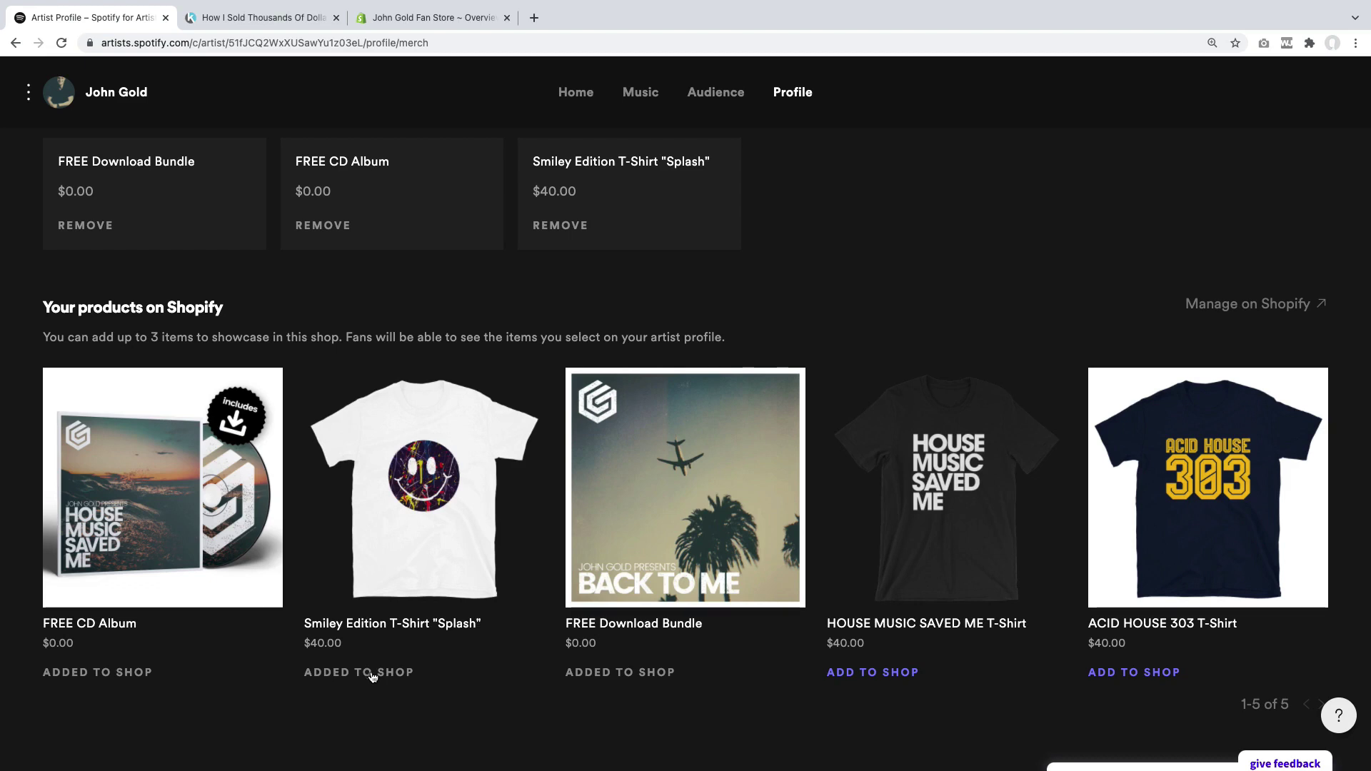
scroll(404, 600, "up", 3)
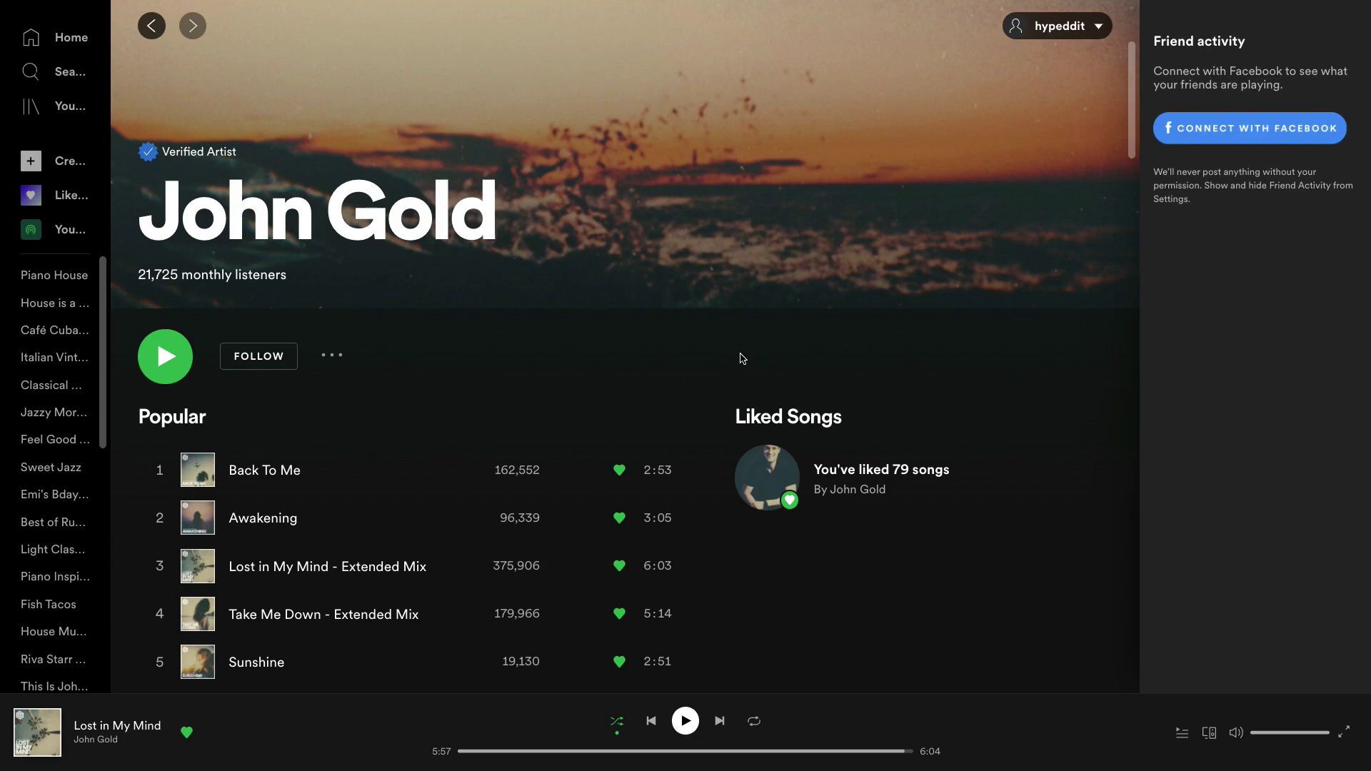
Find the Offers section on the artist's Spotify page and open the FREE Download Bundle offer
scroll(741, 365, "down", 10)
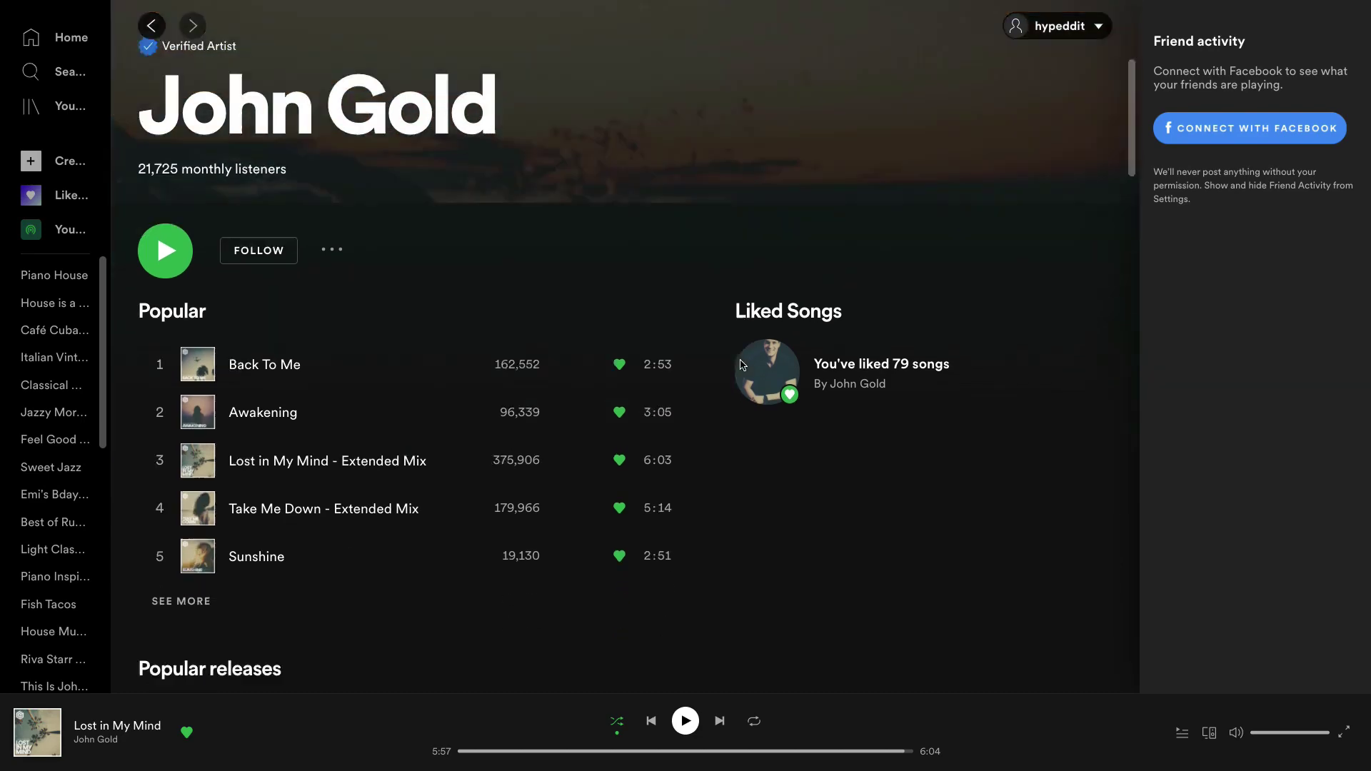
scroll(741, 366, "down", 15)
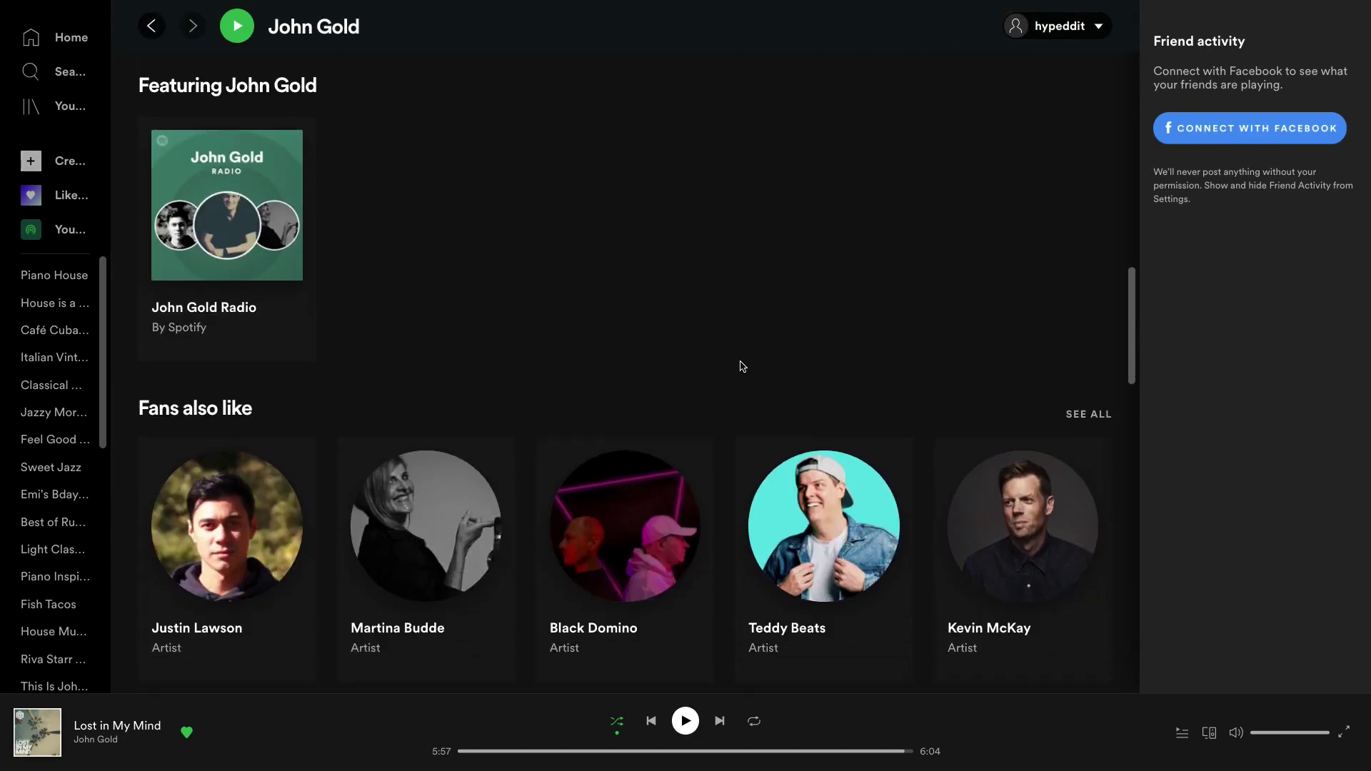
scroll(740, 367, "down", 4)
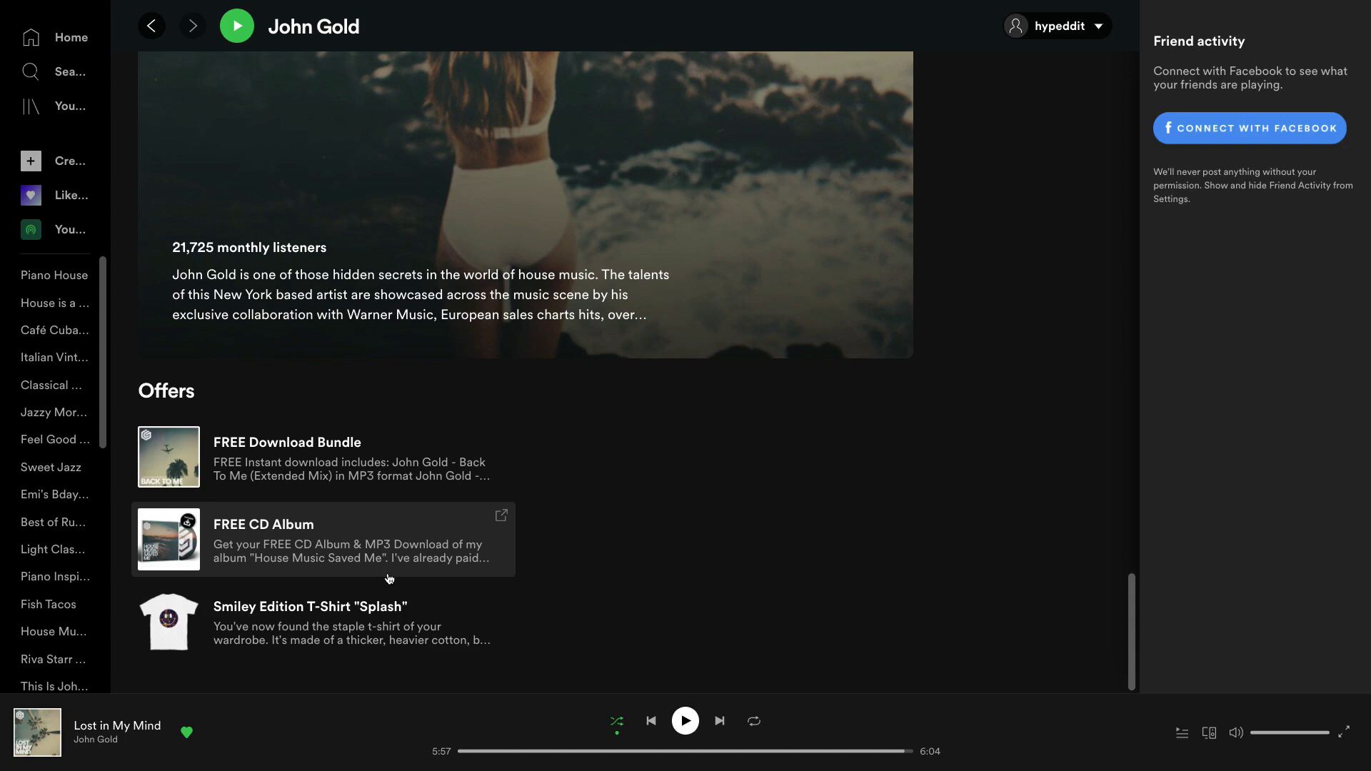
left_click(177, 458)
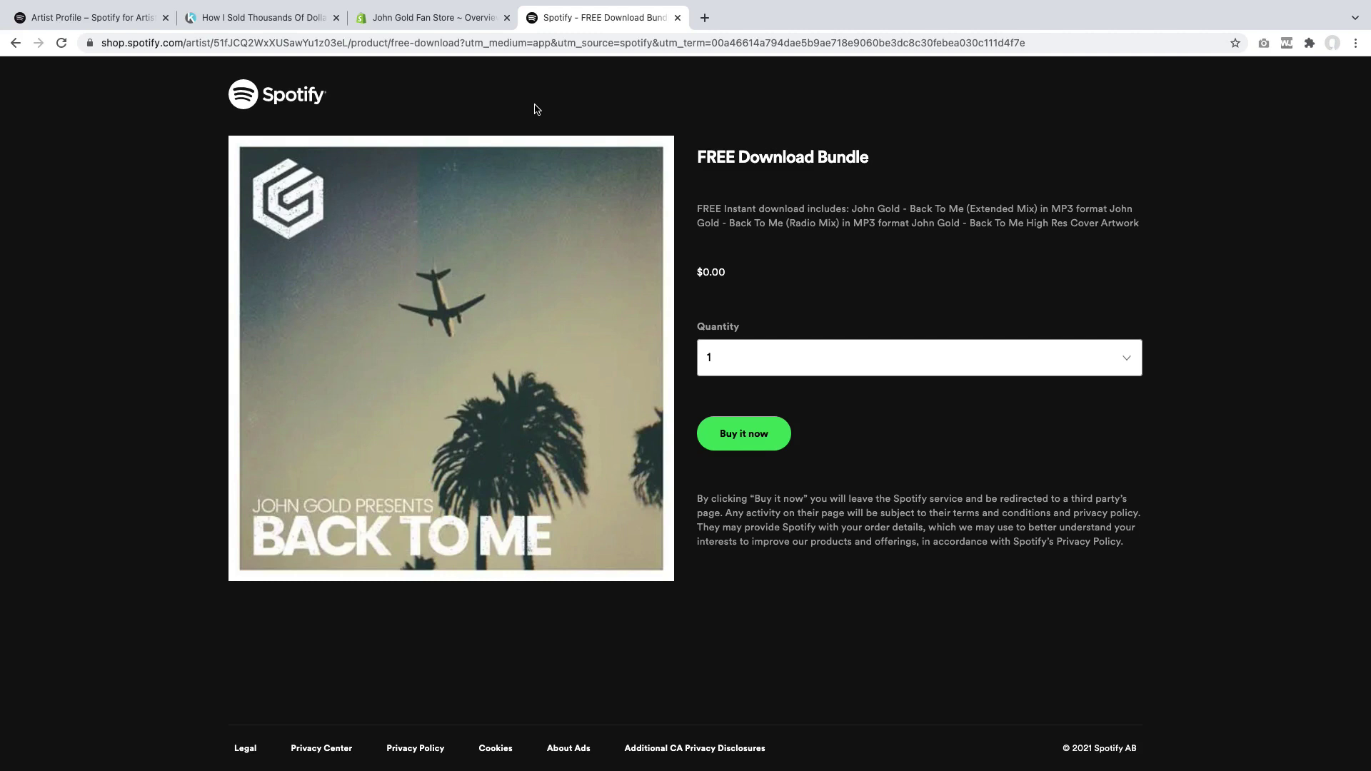
Review the shop items on the Spotify for Artists merch page and bring up the merch ads case study page
left_click(88, 21)
scroll(411, 577, "down", 3)
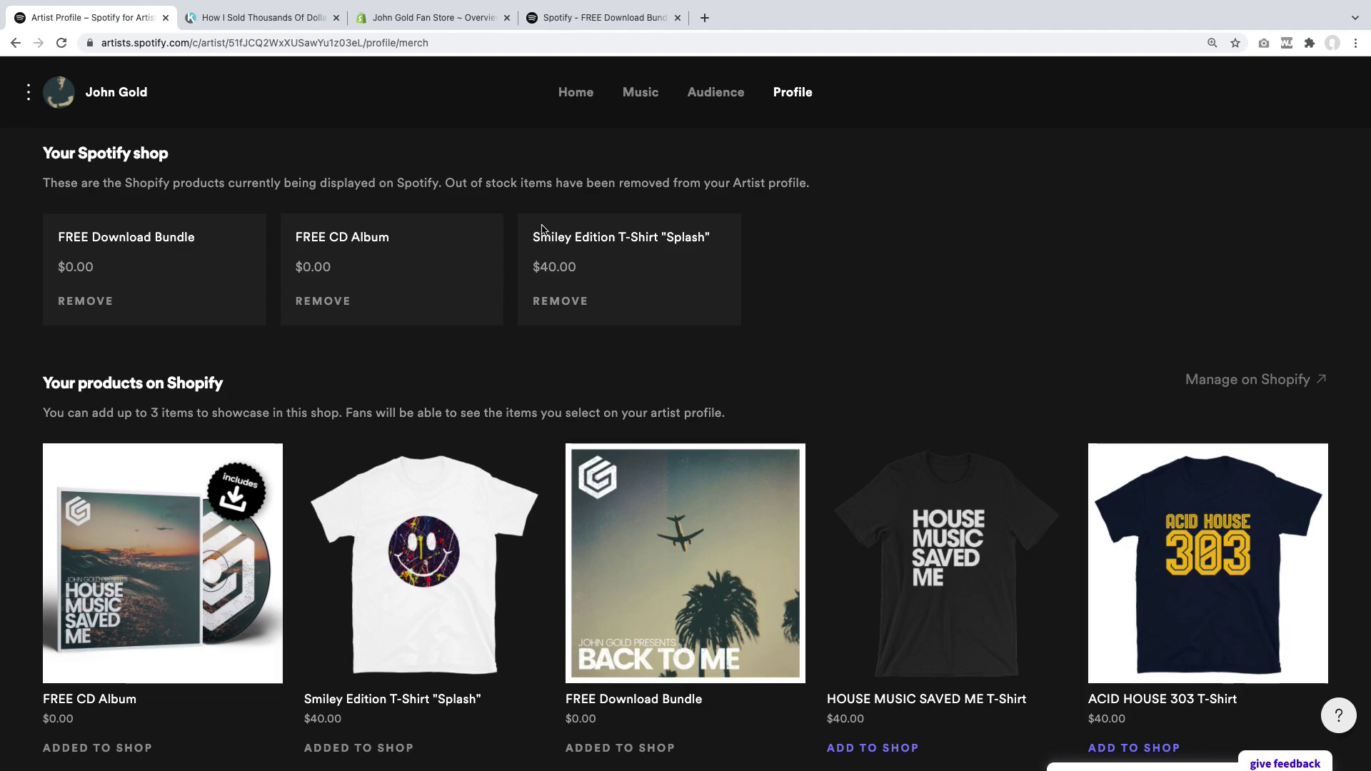
left_click(291, 18)
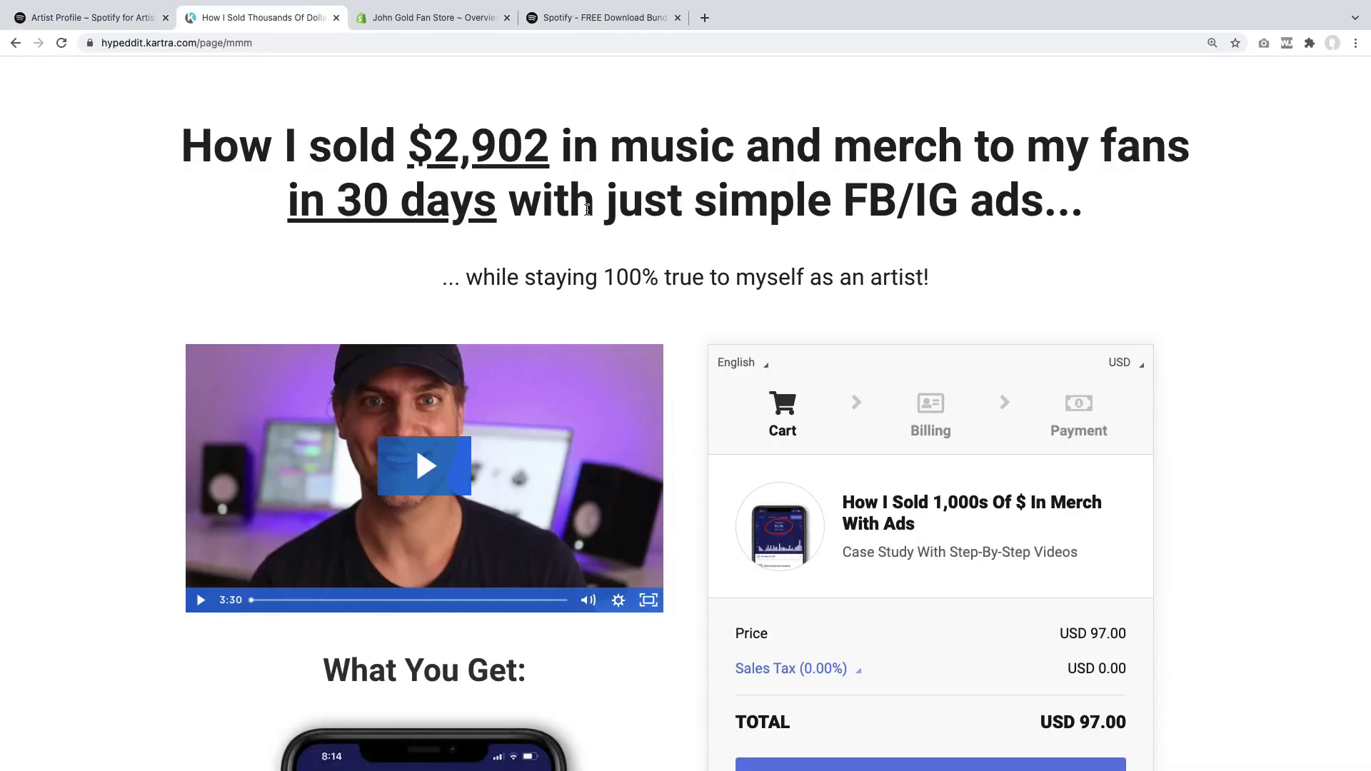